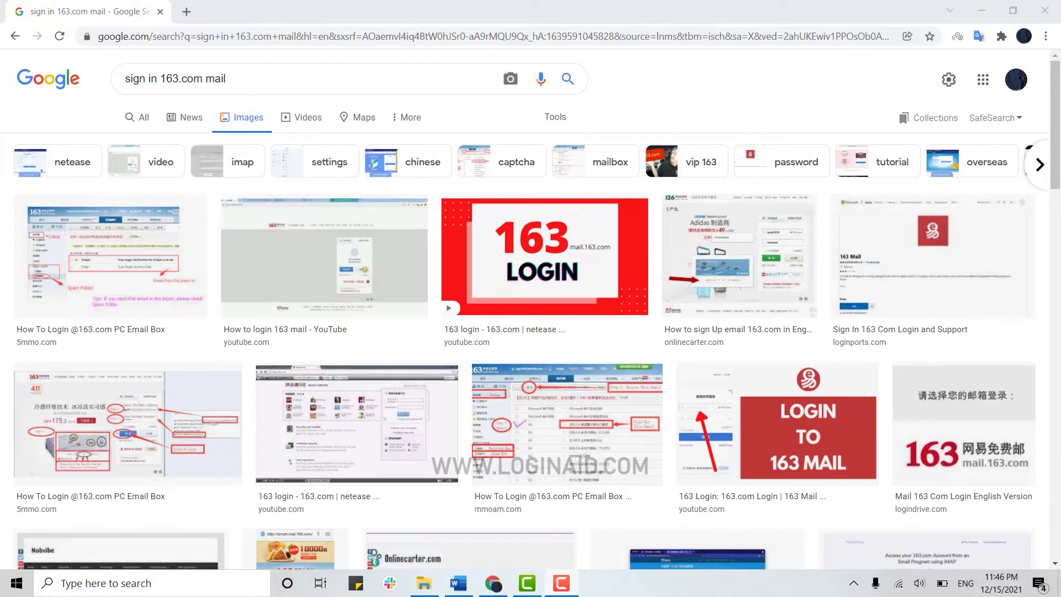
pyautogui.click(186, 12)
pyautogui.click(196, 35)
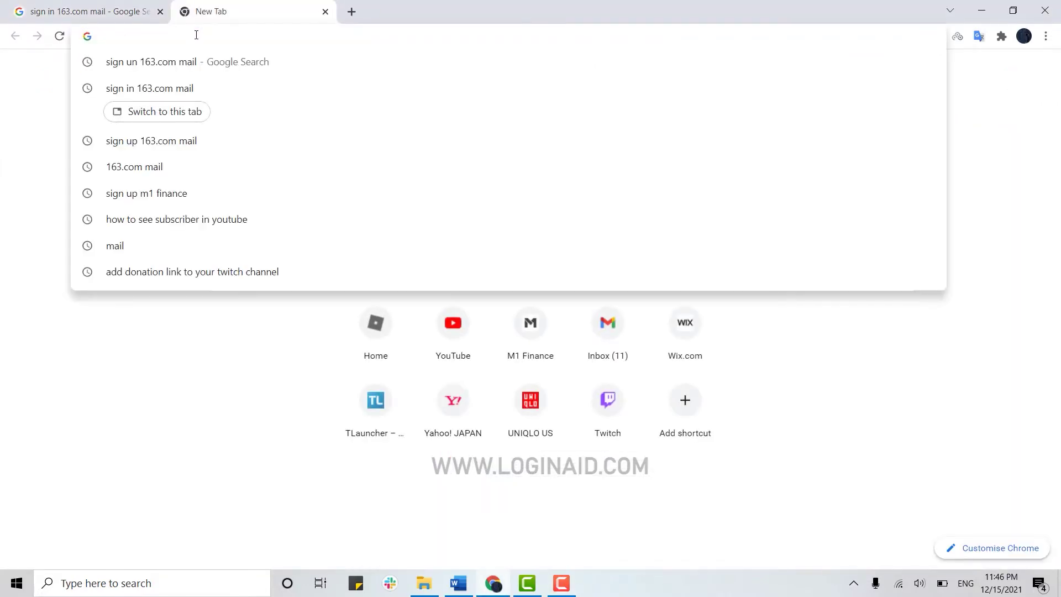
pyautogui.write('www.mai')
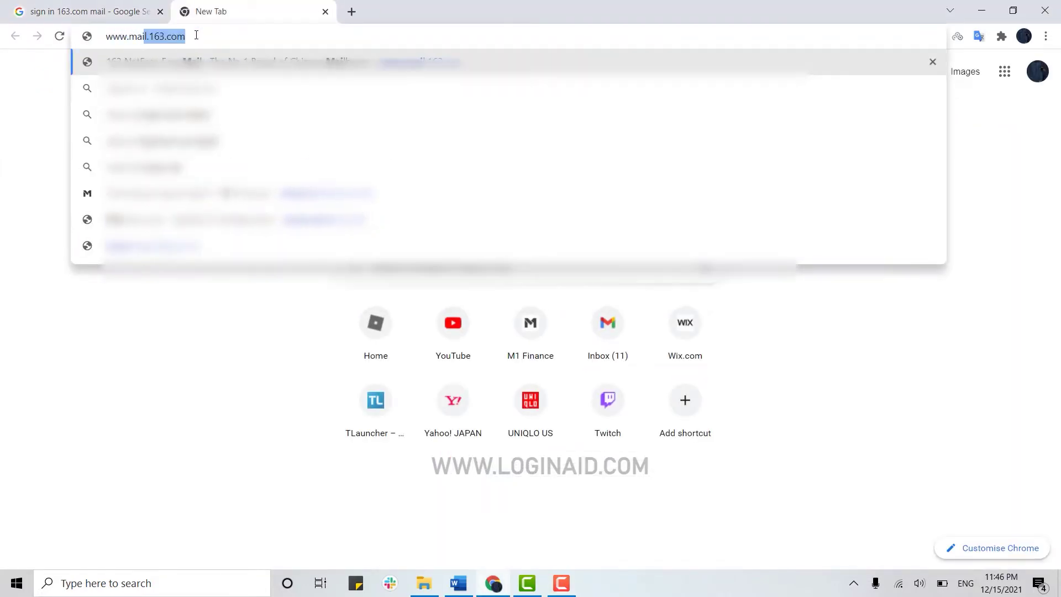
pyautogui.write('l.163')
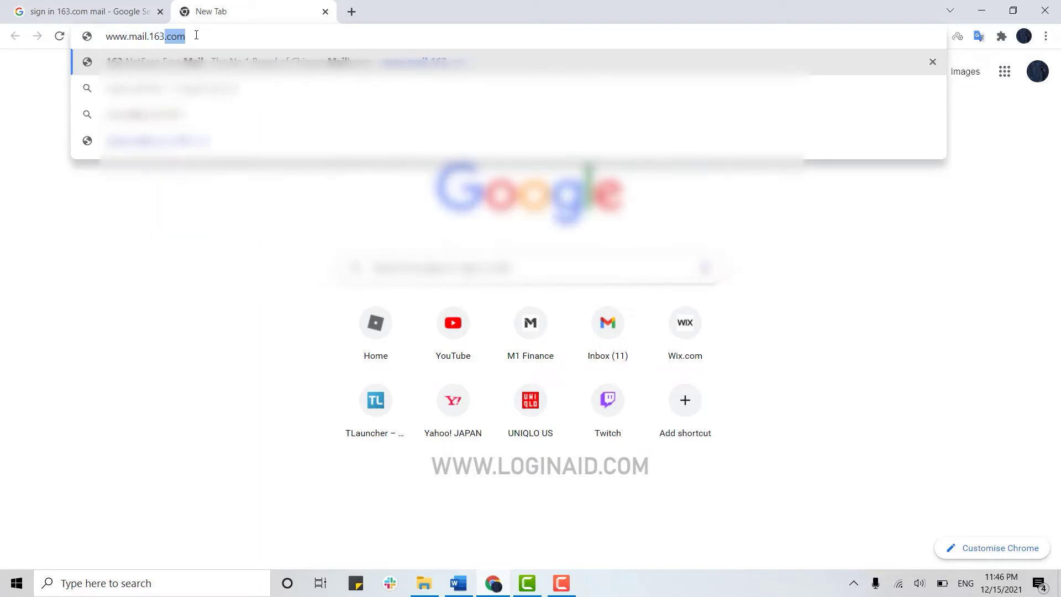
pyautogui.write('.com')
pyautogui.press('Return')
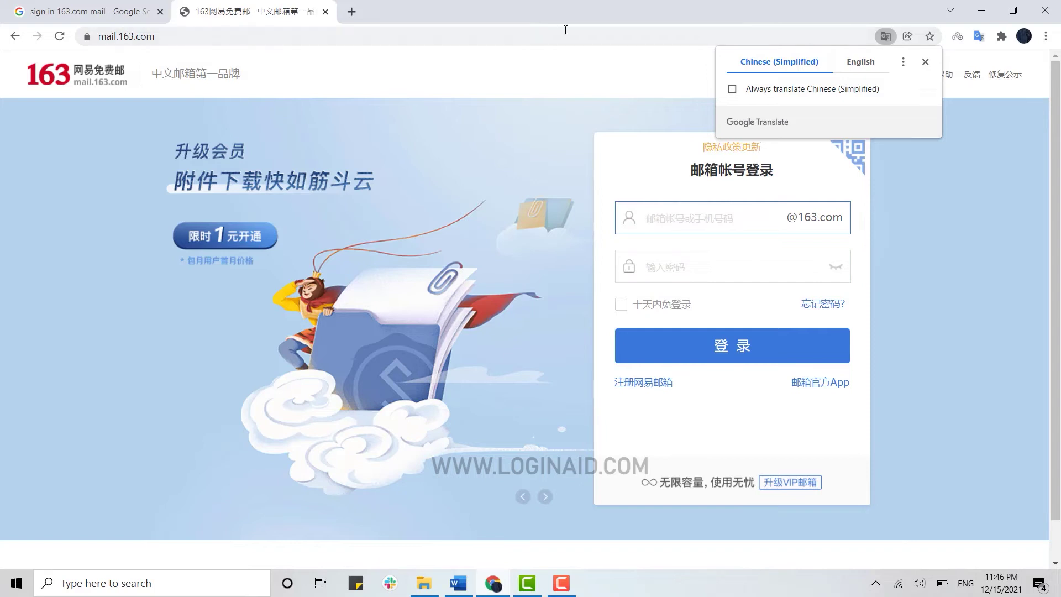
# Translate the Chinese 163 login page into English with Google Translate
pyautogui.click(854, 67)
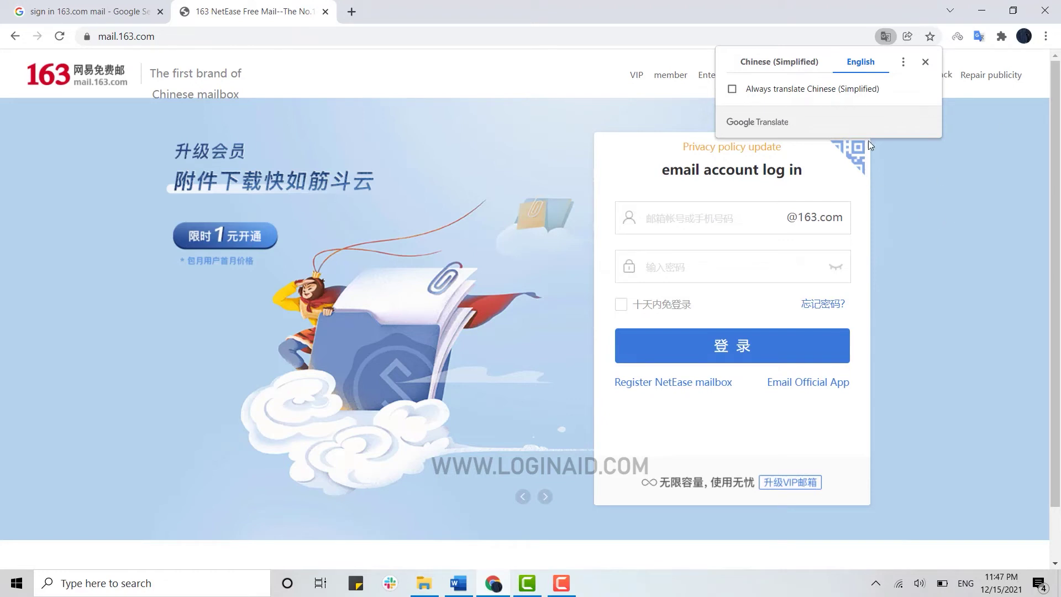
# Enter the account name in the email field and the password in the password field
pyautogui.click(701, 219)
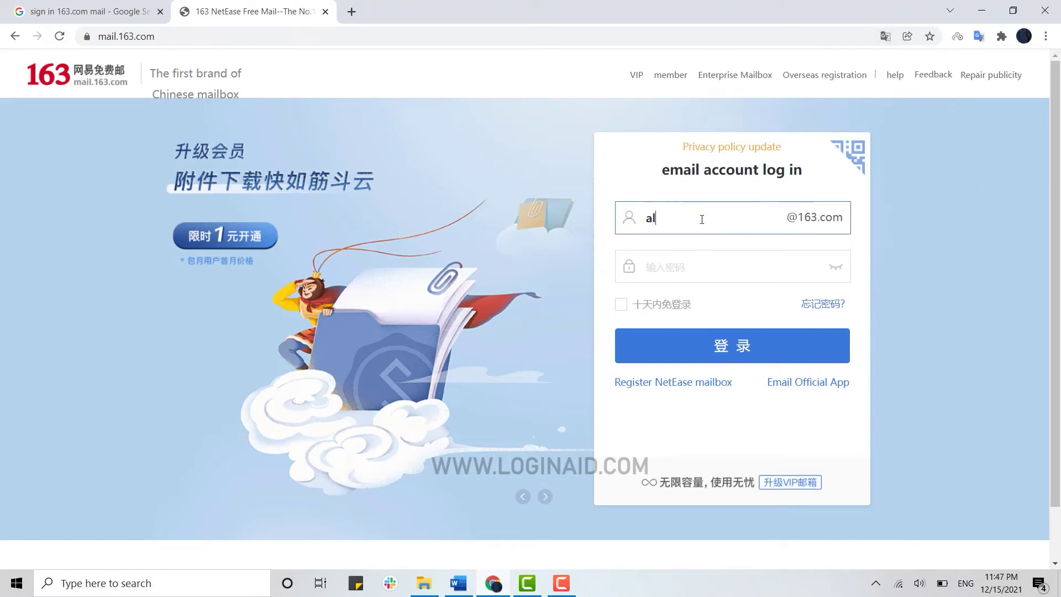
pyautogui.click(673, 264)
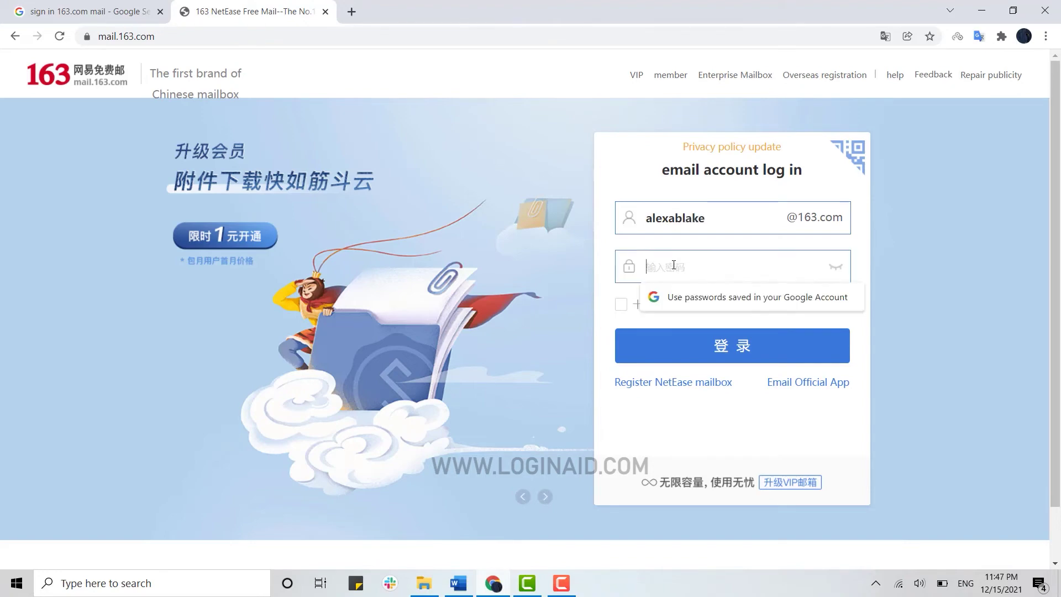
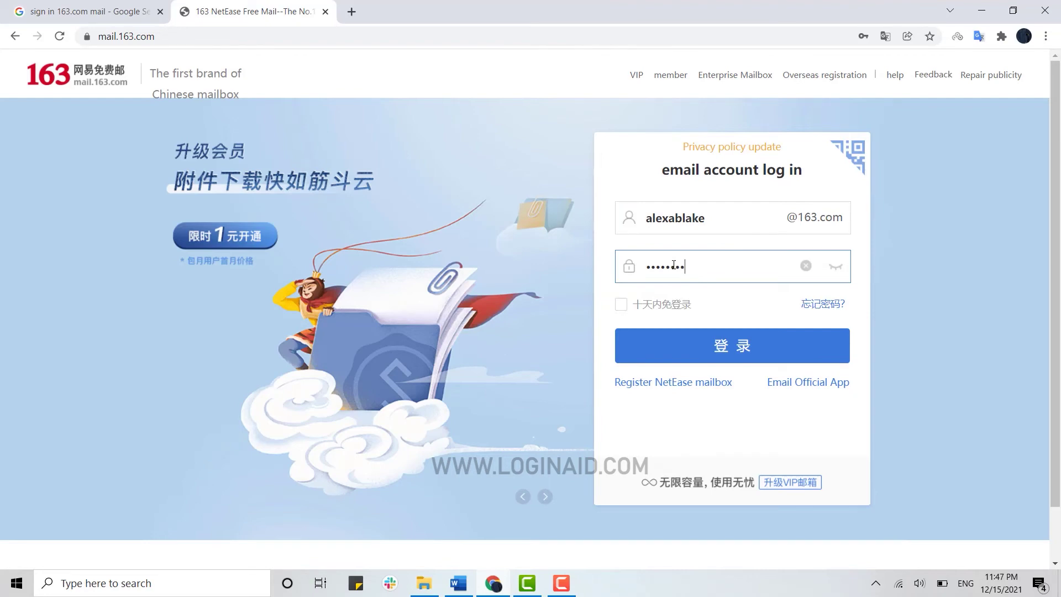